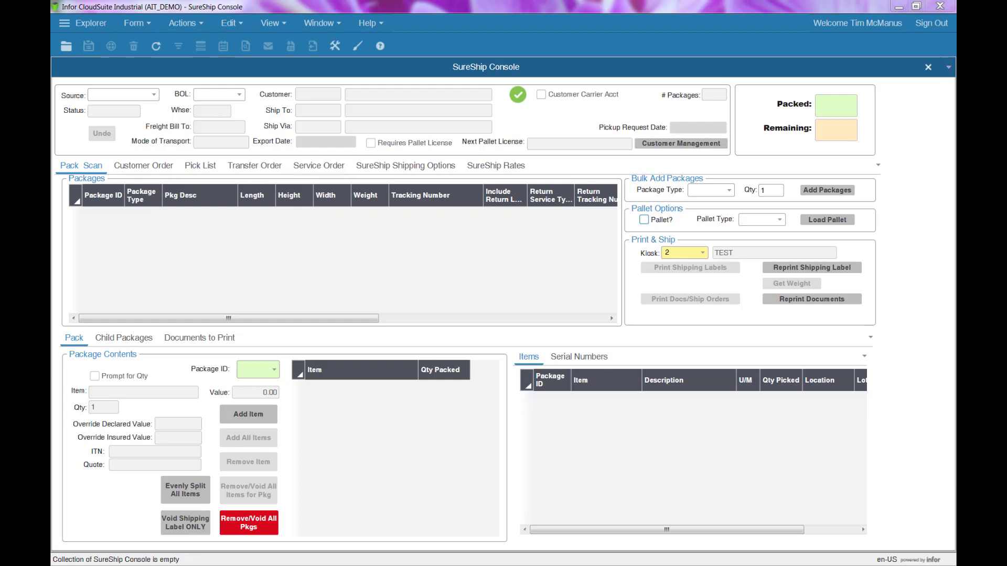
# - Load the customer order by its number, select all four lines, and create a shipment from them
pyautogui.click(495, 166)
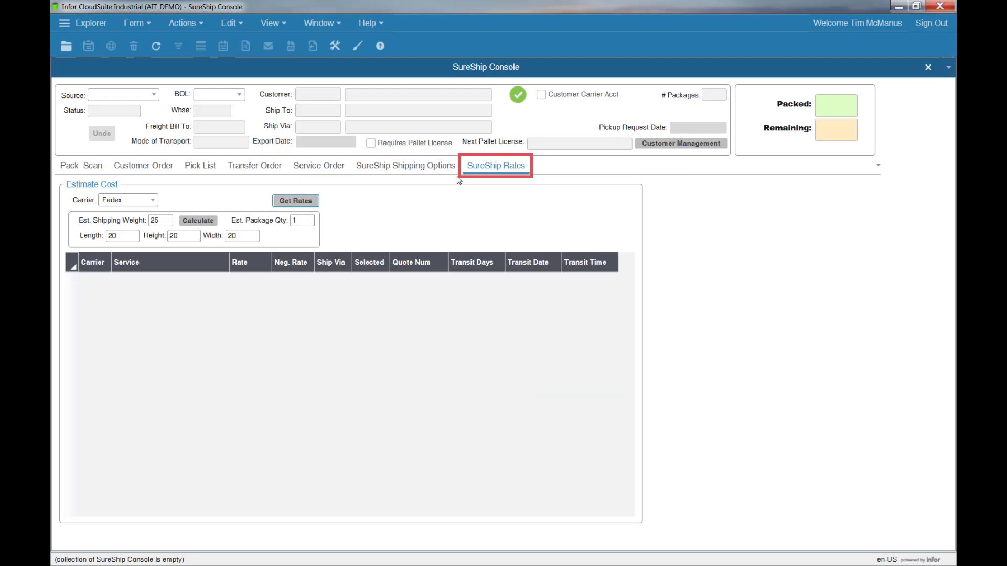
pyautogui.click(152, 202)
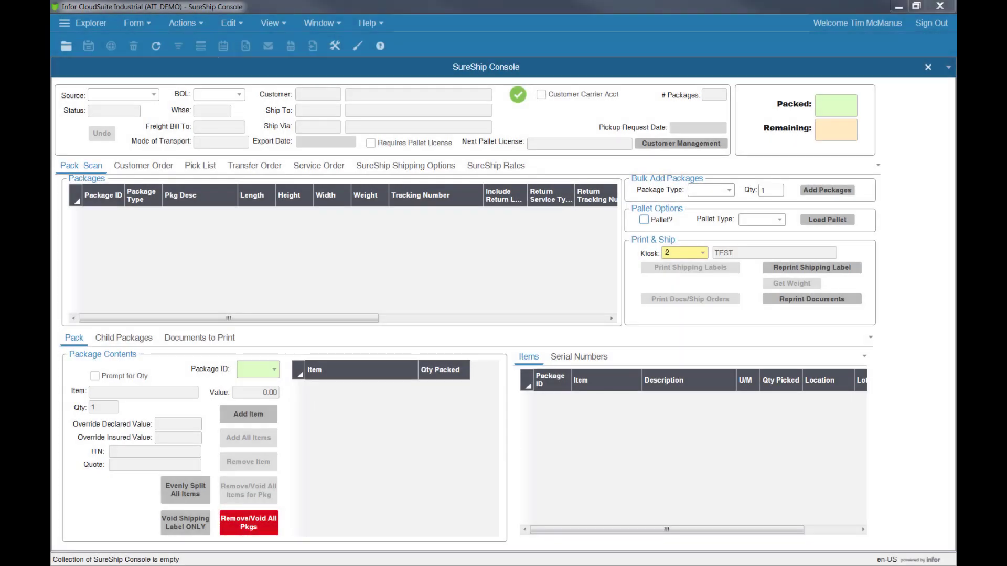
pyautogui.click(152, 167)
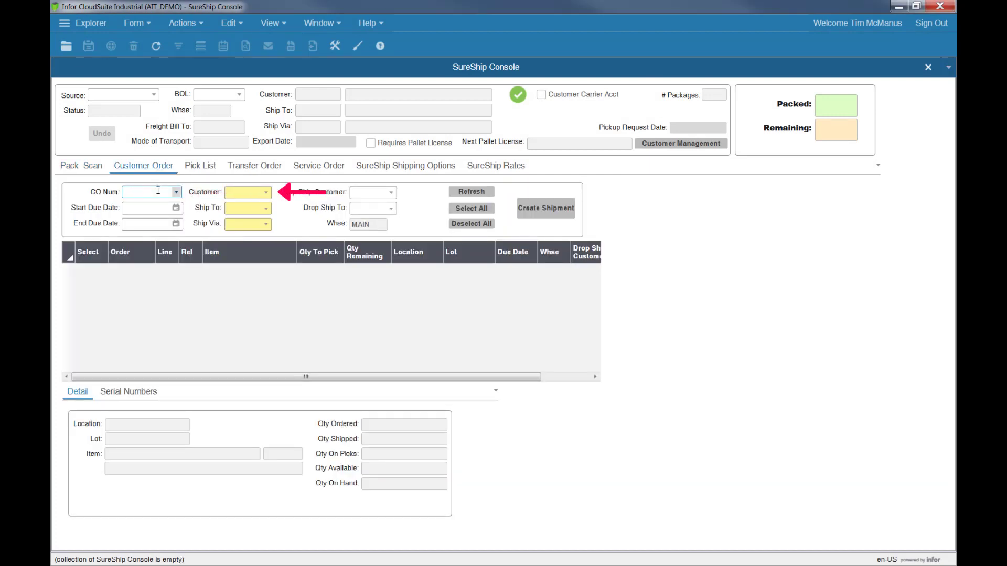
pyautogui.write('SS01000033')
pyautogui.press('Tab')
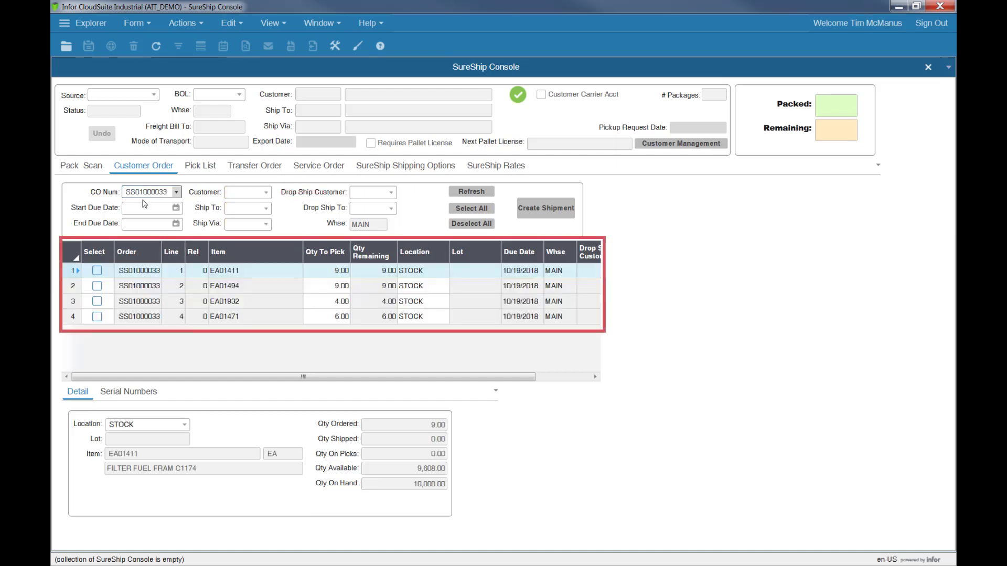
pyautogui.click(97, 272)
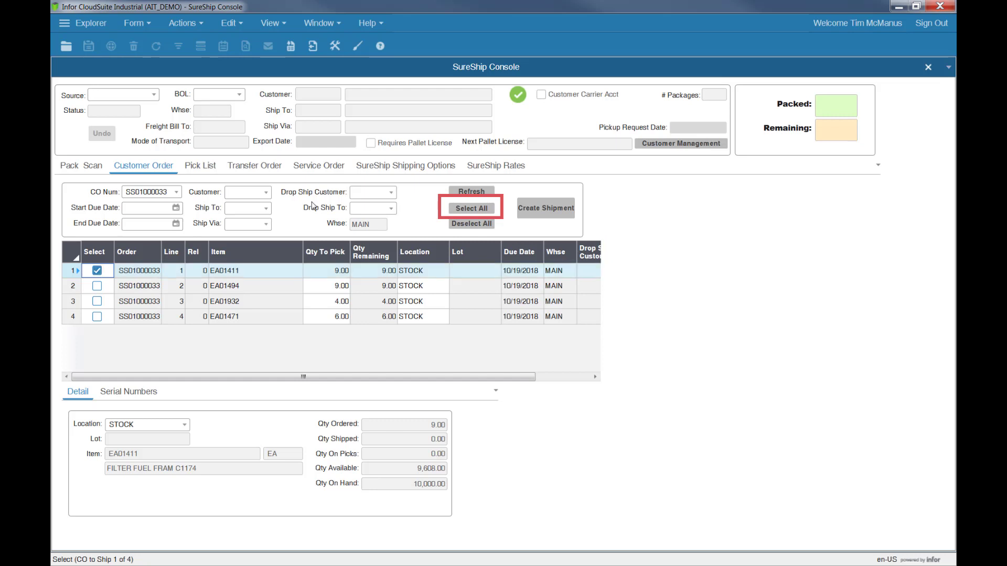
pyautogui.click(464, 209)
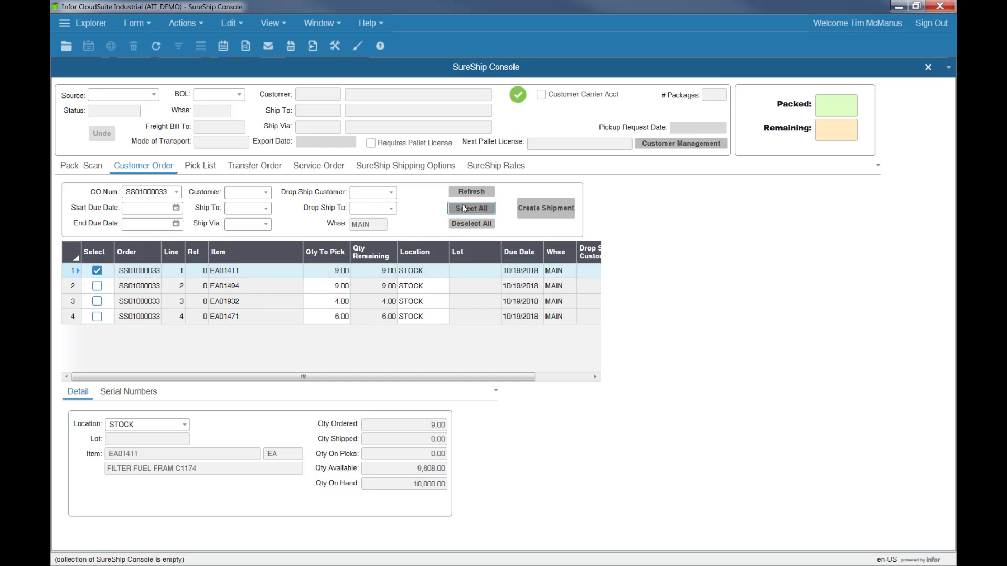
pyautogui.click(535, 211)
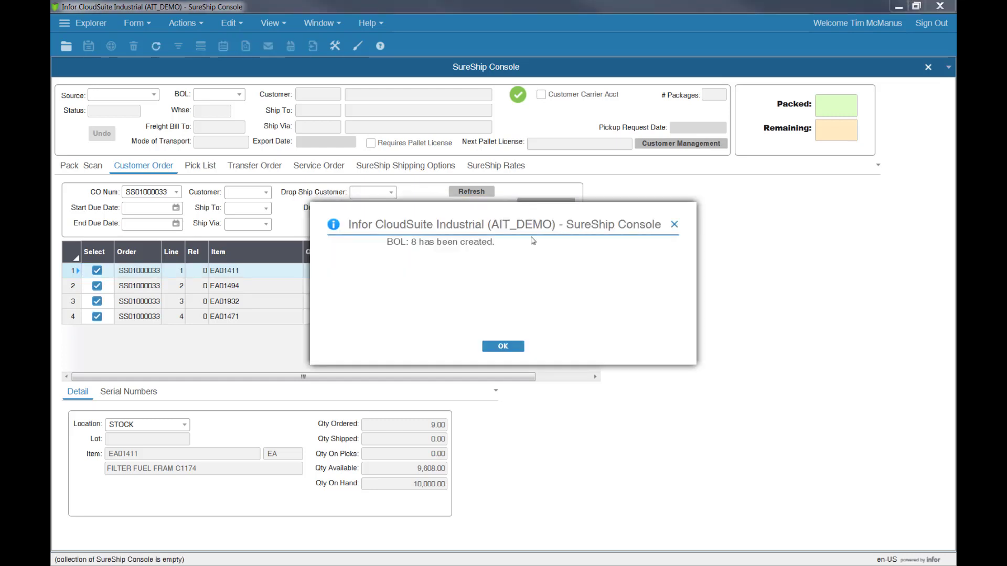
# - Set package 1 to type 100 and bulk-add type 100 packages with quantity 4
pyautogui.click(503, 346)
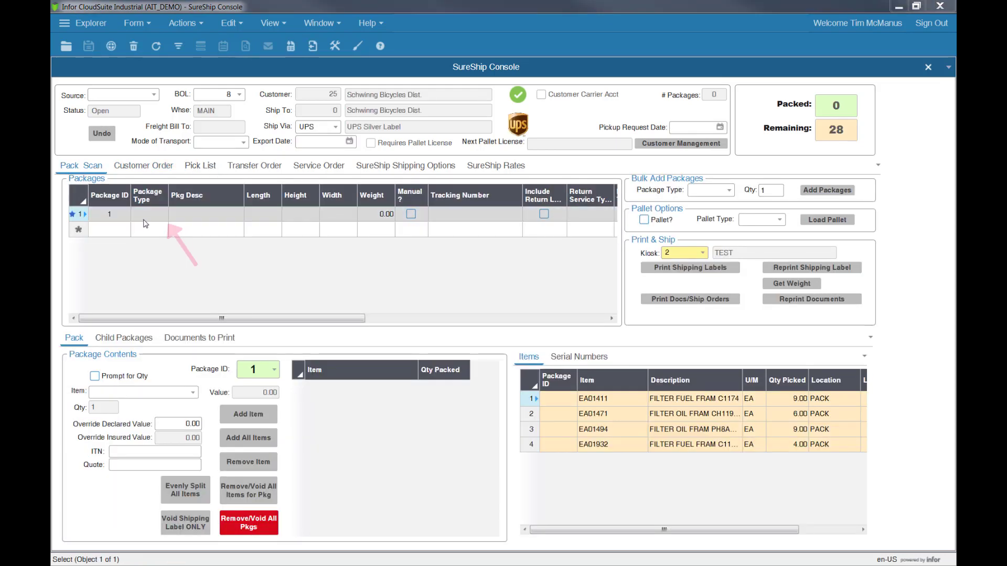
pyautogui.click(150, 215)
pyautogui.write('100')
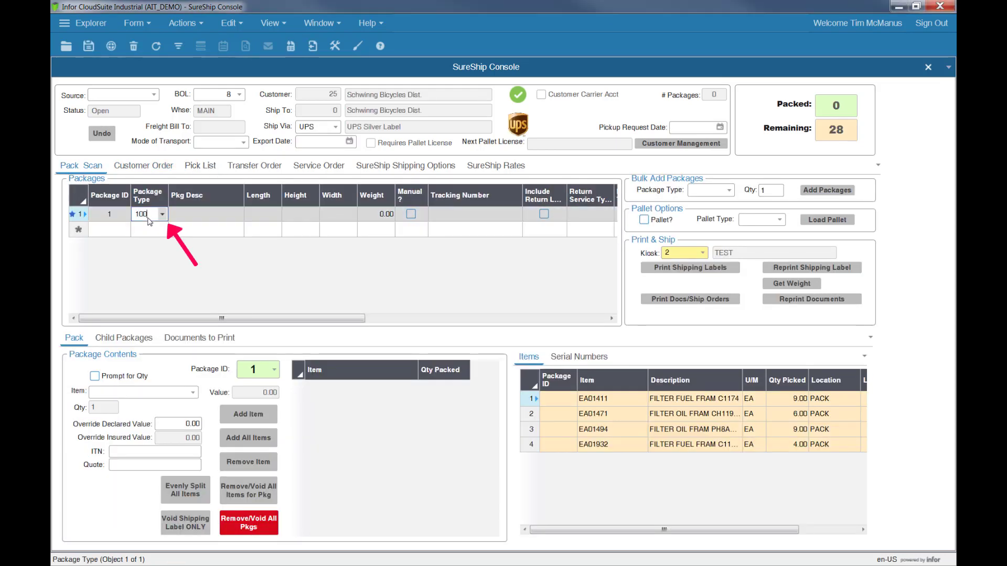
pyautogui.press('Tab')
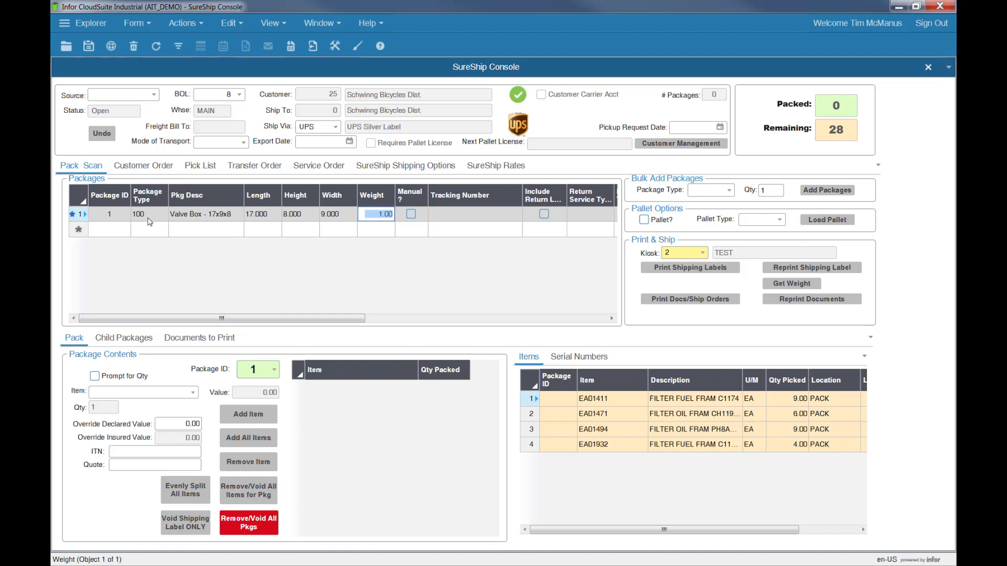
pyautogui.click(705, 190)
pyautogui.write('100')
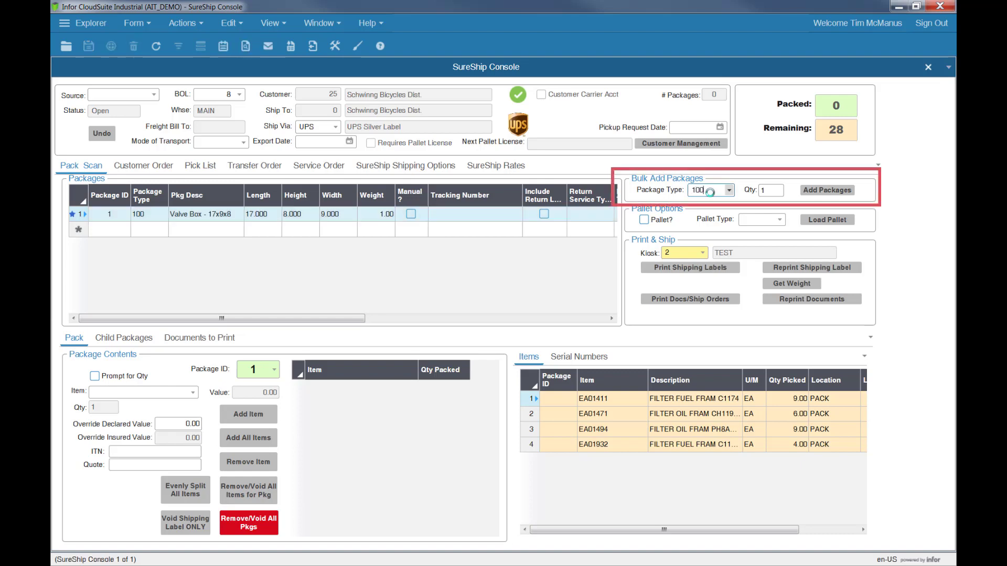
pyautogui.press('Tab')
pyautogui.write('4')
pyautogui.click(850, 190)
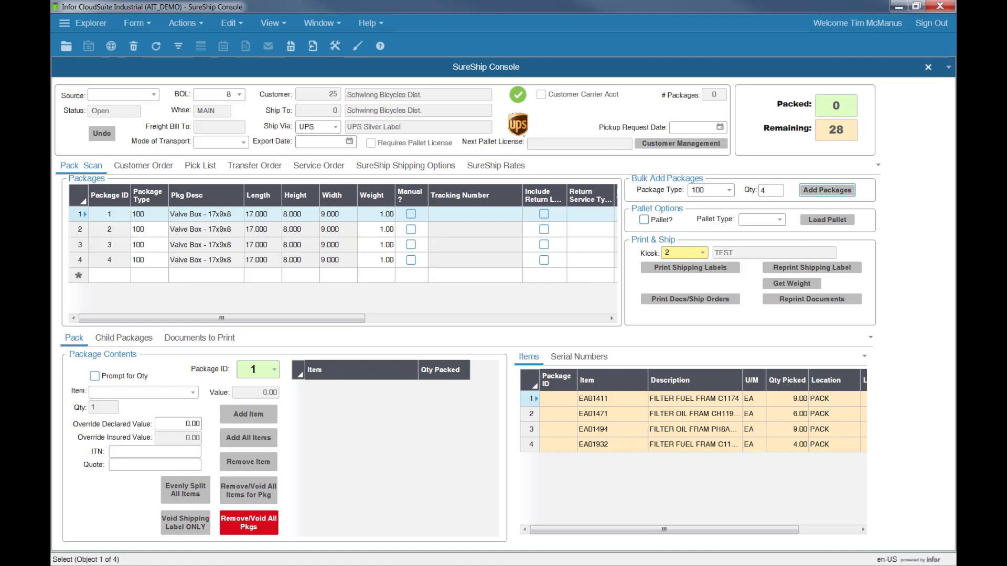
# - Pack items EA01411, EA01471 and EA01932 into packages 1–4, leaving nothing remaining
pyautogui.click(131, 393)
pyautogui.write('EA01411')
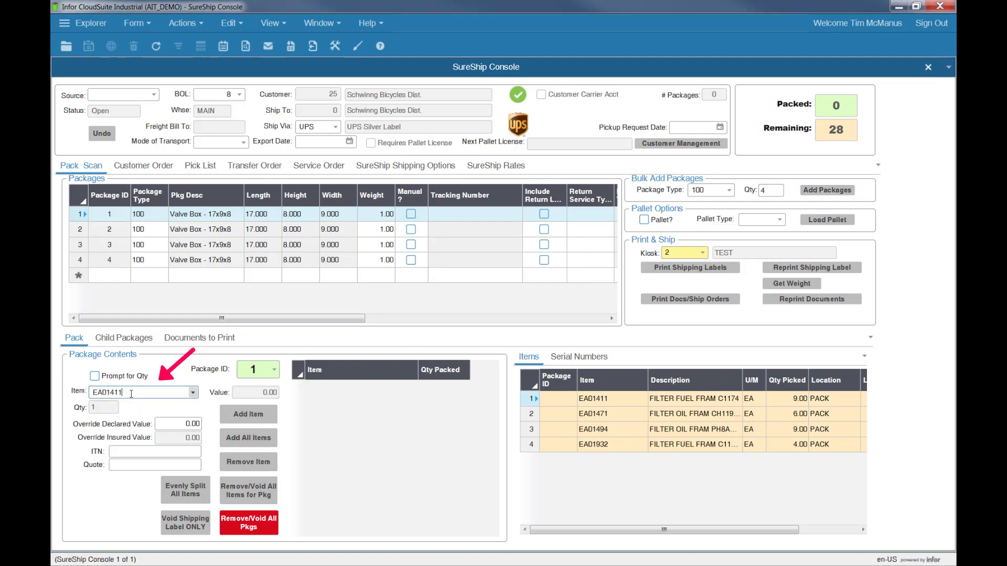
pyautogui.press('Return')
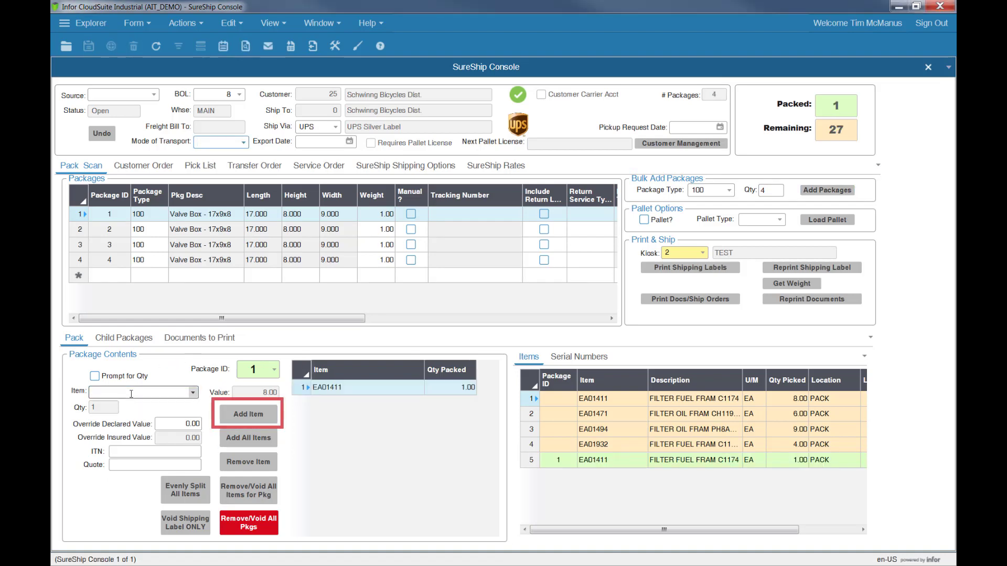
pyautogui.click(248, 414)
pyautogui.click(269, 416)
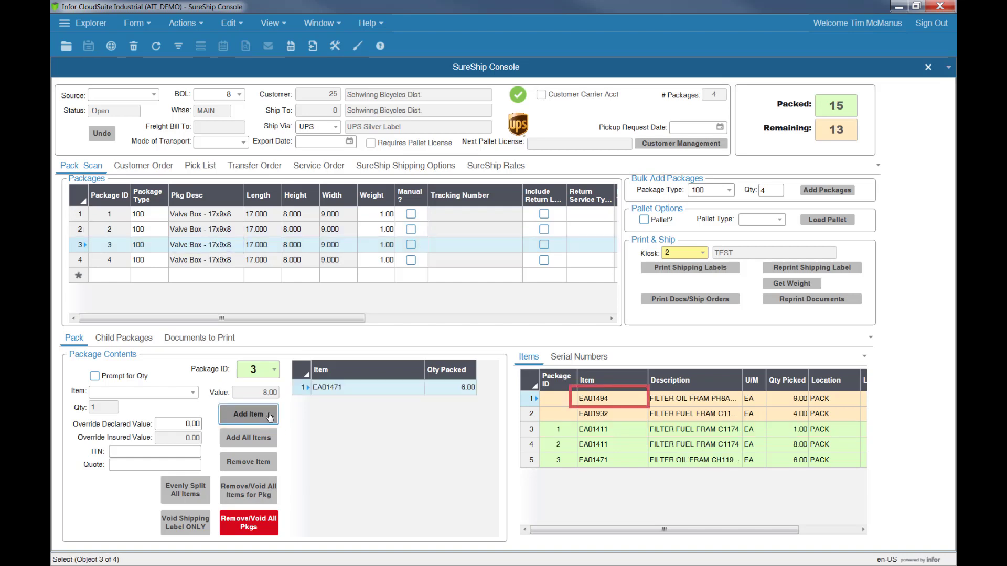
pyautogui.click(595, 413)
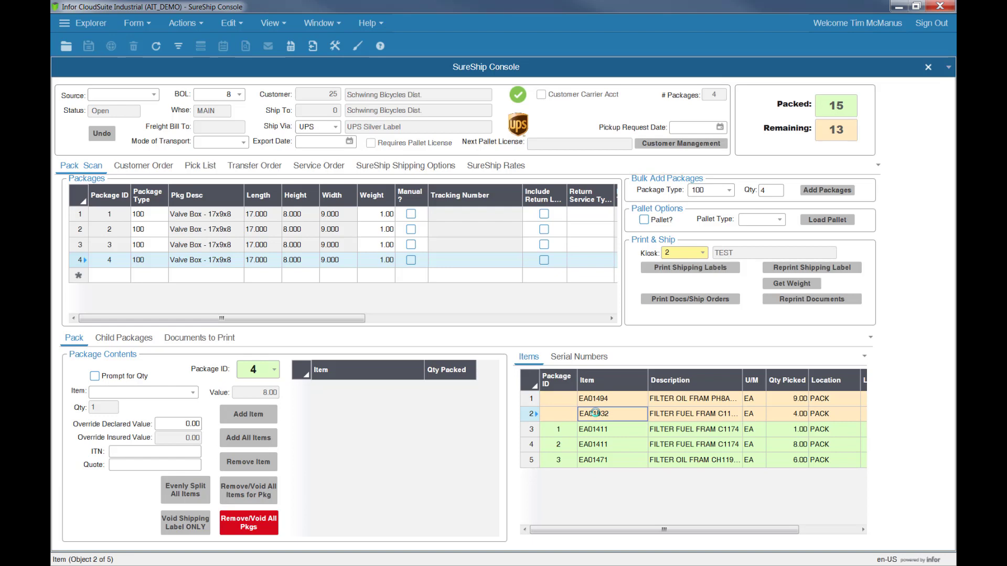
pyautogui.click(256, 439)
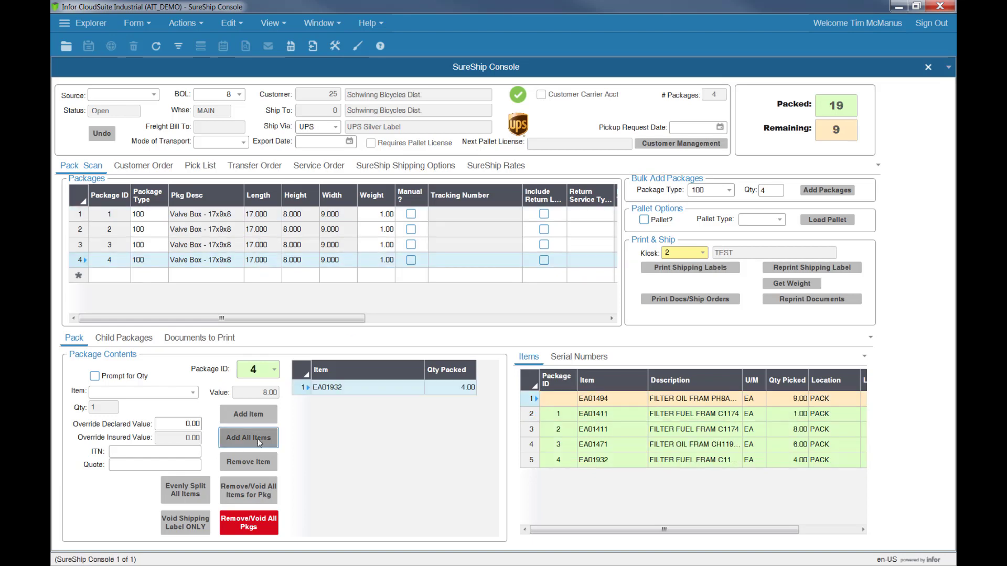
pyautogui.click(256, 439)
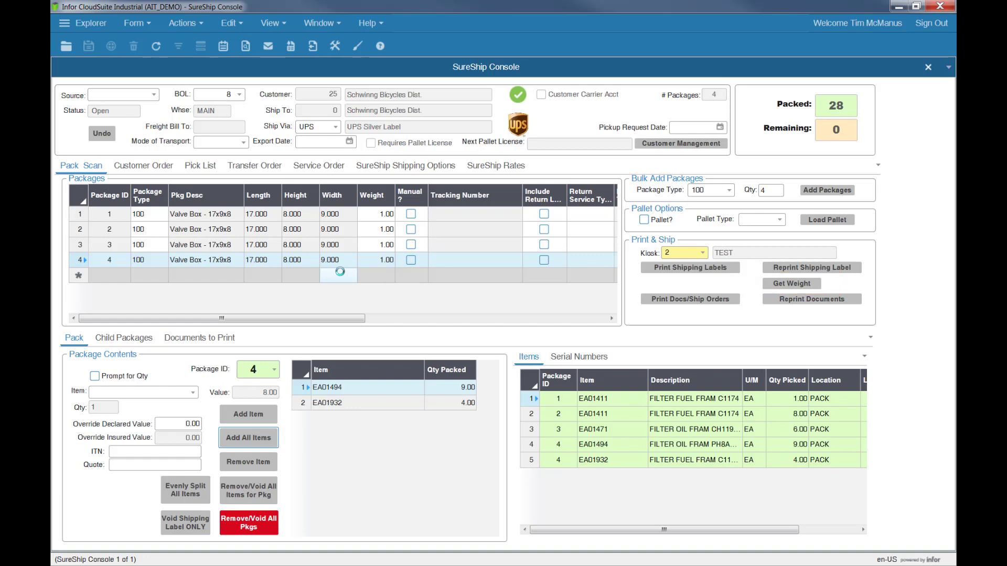
# - Start a fifth package (type 999, length 18), then discard it
pyautogui.click(151, 279)
pyautogui.write('999')
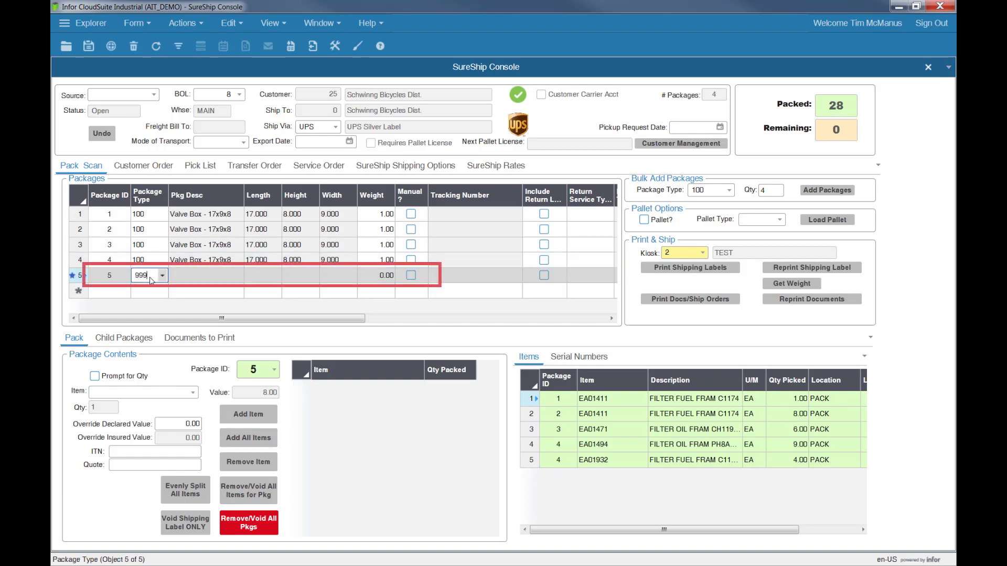
pyautogui.click(253, 278)
pyautogui.write('18')
pyautogui.press('Escape')
pyautogui.press('Escape')
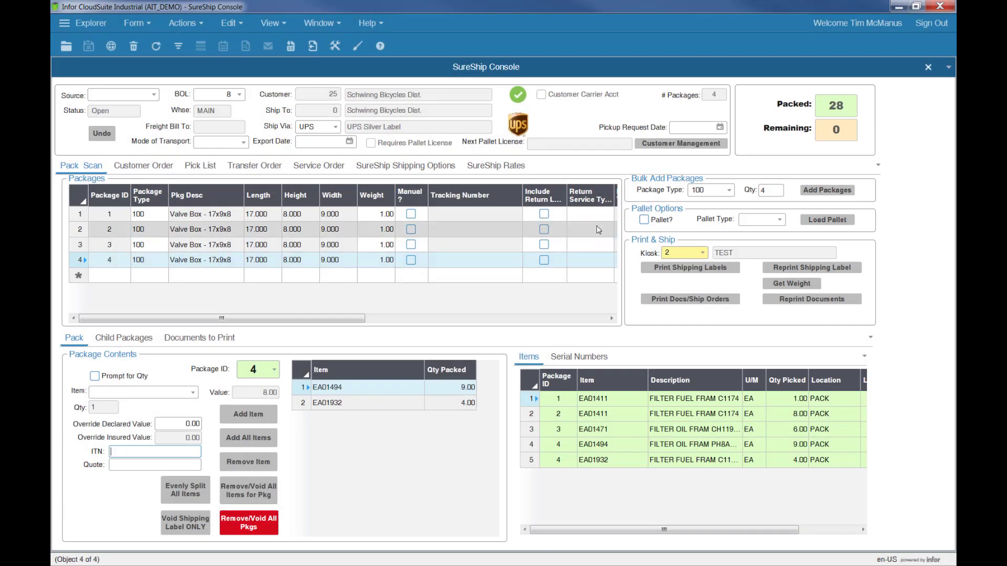
# - Enable palletizing with pallet type Pallet and load packages 1–4 onto it
pyautogui.click(644, 220)
pyautogui.click(738, 220)
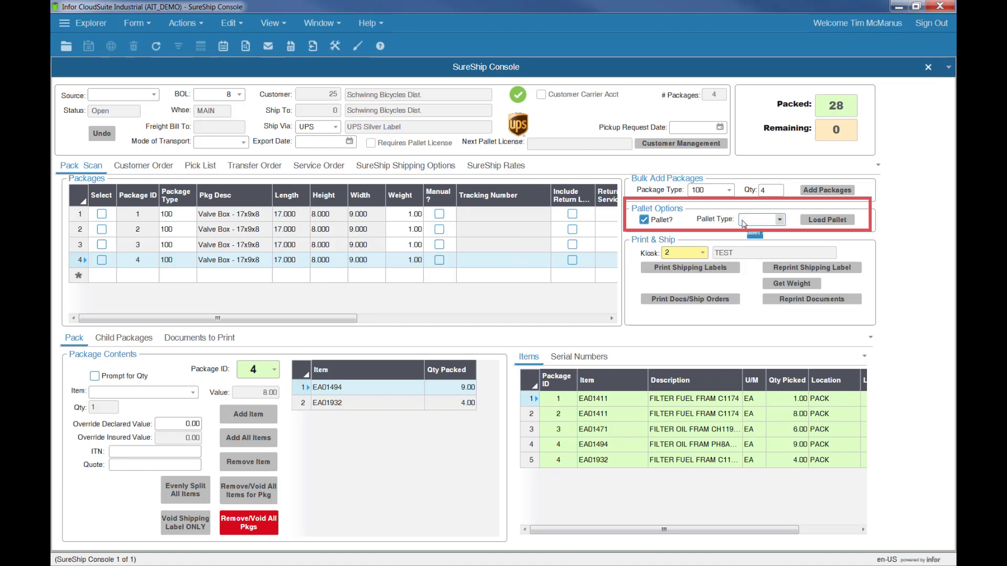
pyautogui.write('p')
pyautogui.click(749, 234)
pyautogui.click(102, 214)
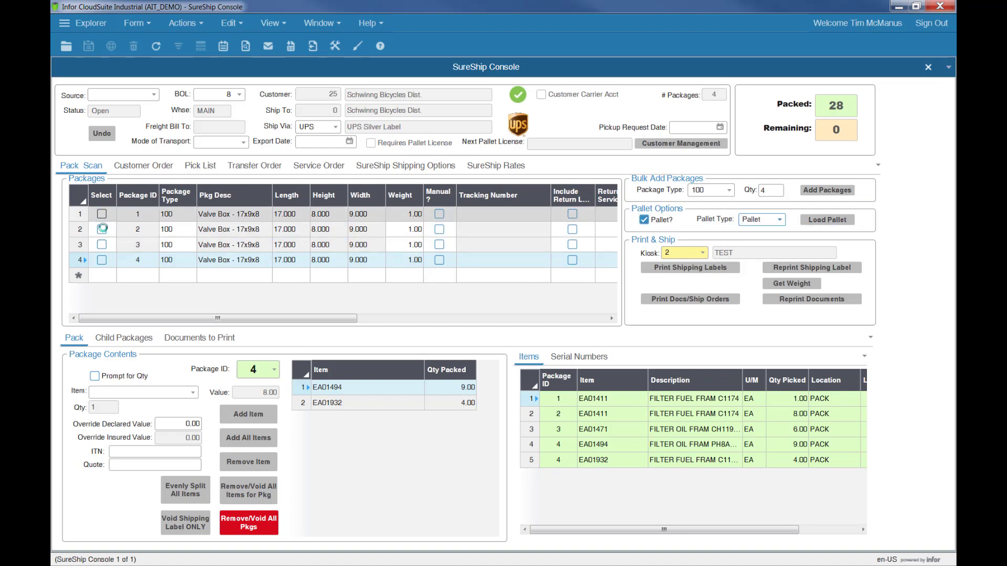
pyautogui.click(102, 229)
pyautogui.click(102, 244)
pyautogui.click(101, 259)
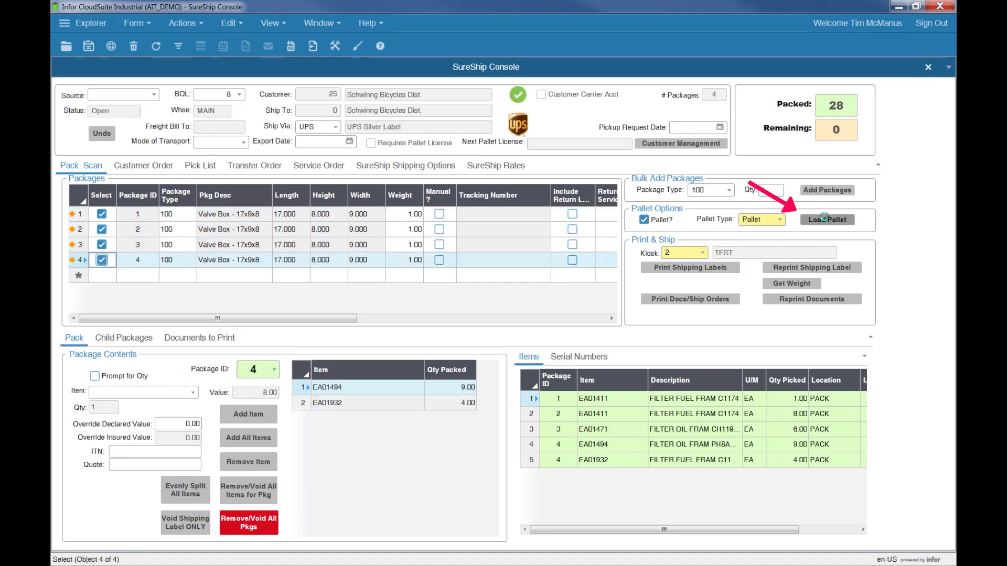
pyautogui.click(825, 219)
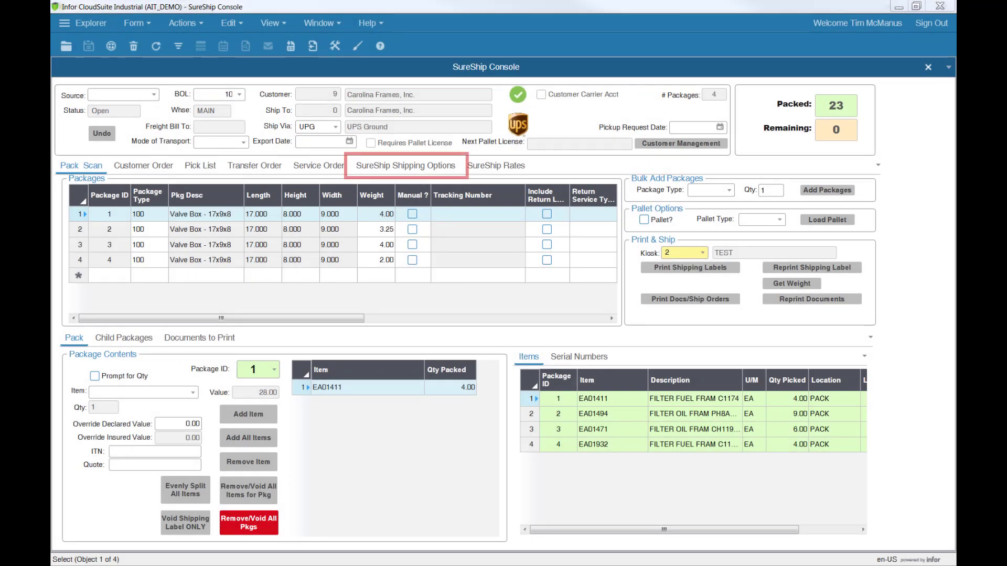
# - Choose the UPS Ground rate and print shipping labels for the four packages
pyautogui.click(391, 166)
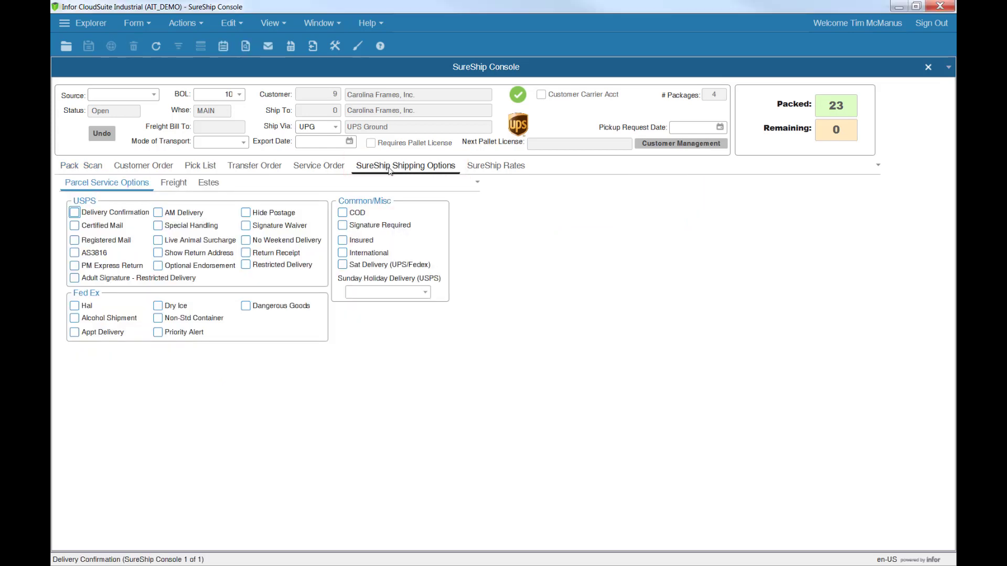
pyautogui.click(482, 167)
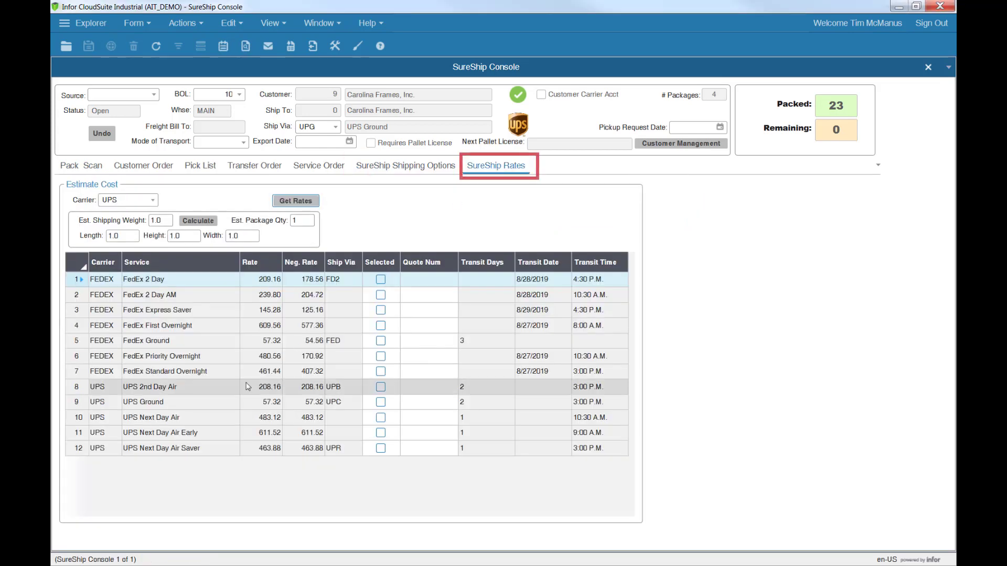
pyautogui.click(348, 402)
pyautogui.click(380, 402)
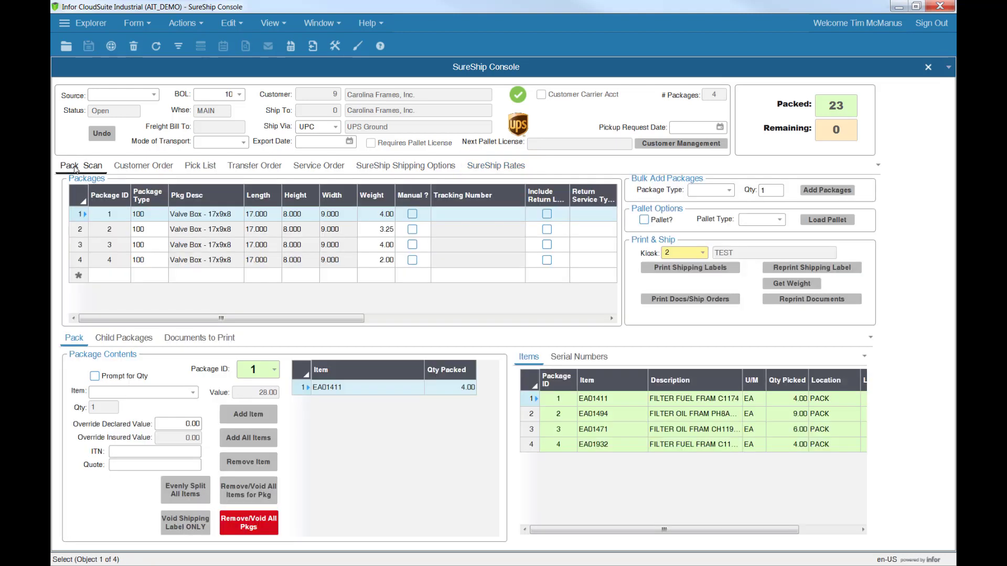
pyautogui.click(680, 269)
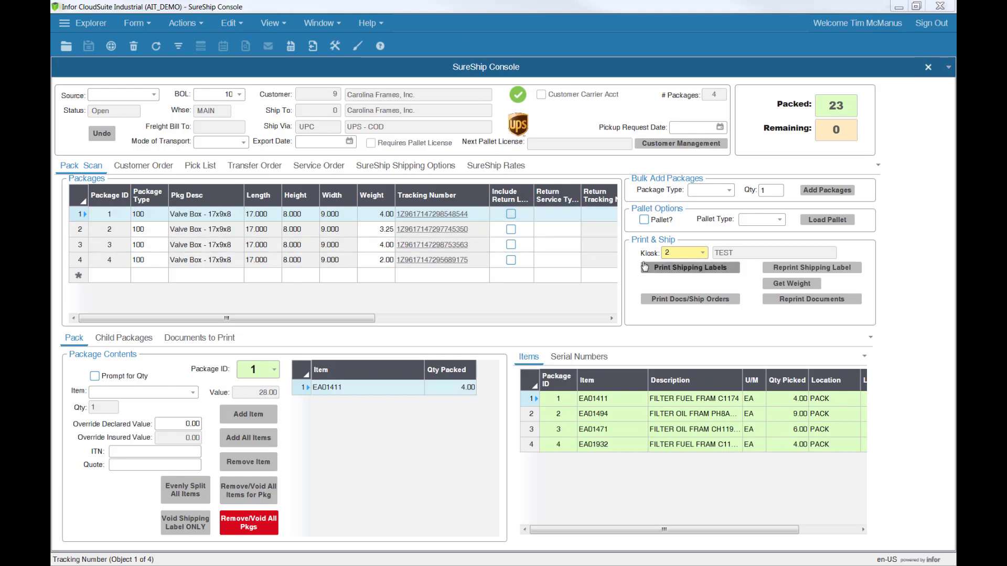
# - Ship the order, then select Customs Invoice, NAFTA Cert. of Origin and Pro Forma Invoice for printing
pyautogui.click(695, 303)
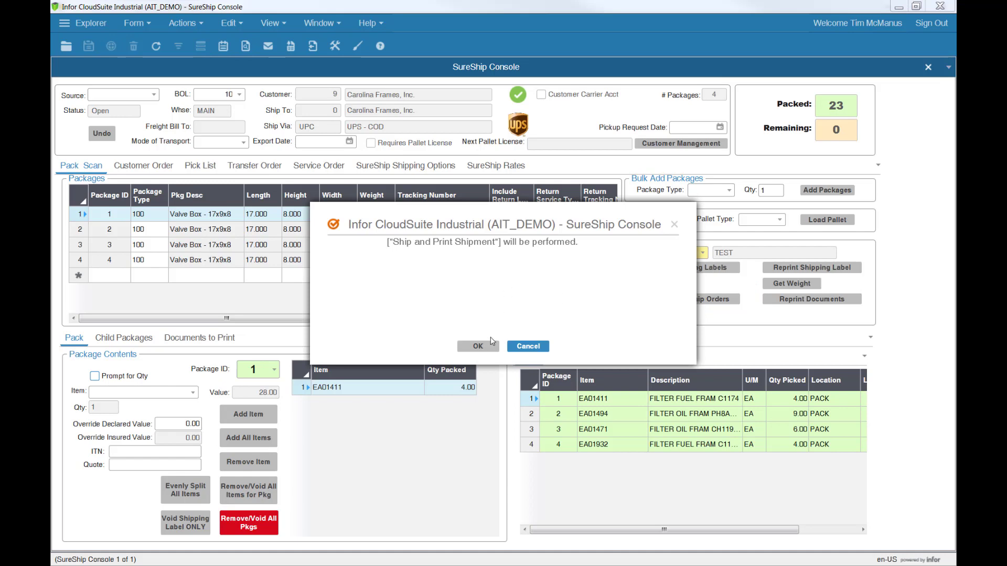
pyautogui.click(478, 346)
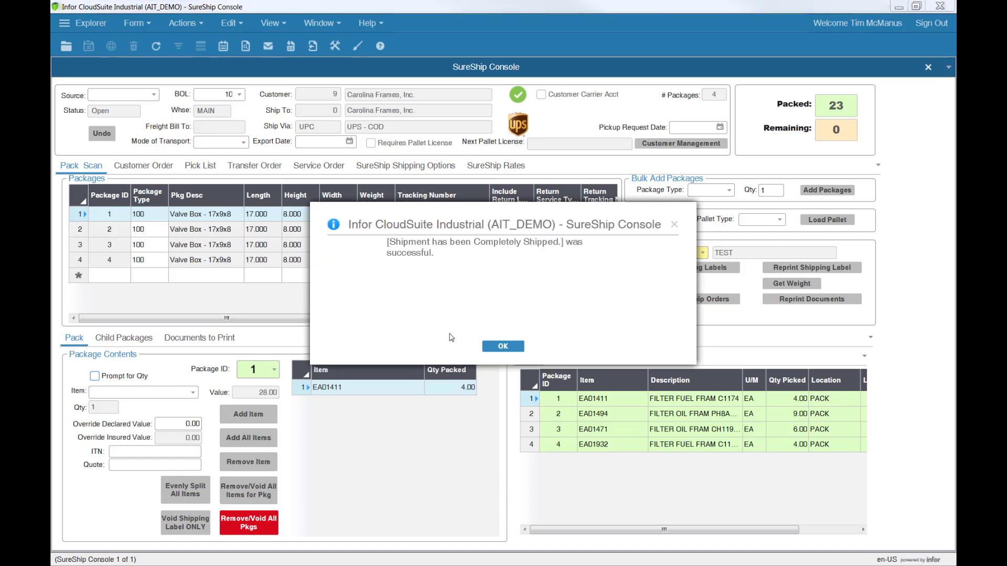
pyautogui.click(497, 349)
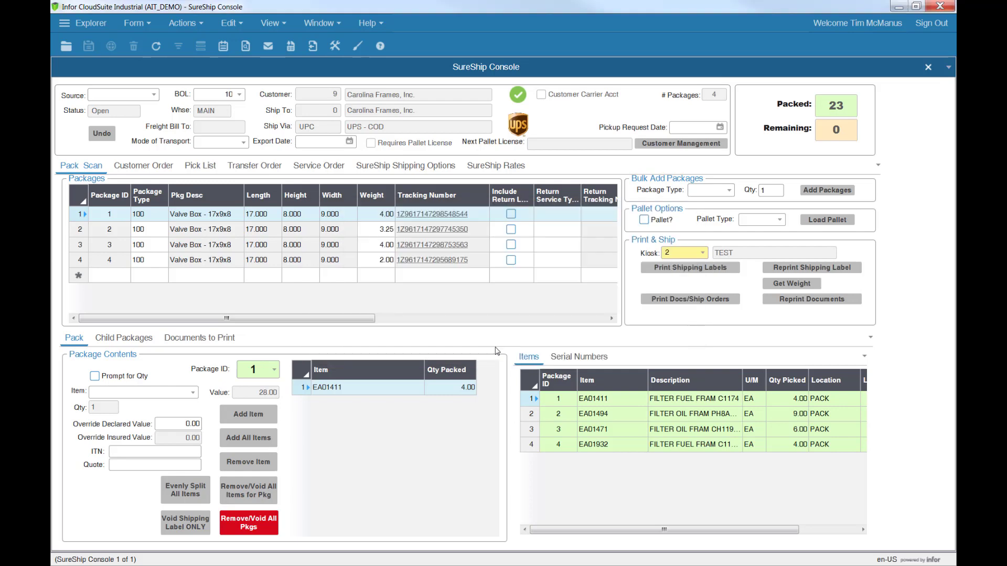
pyautogui.click(192, 338)
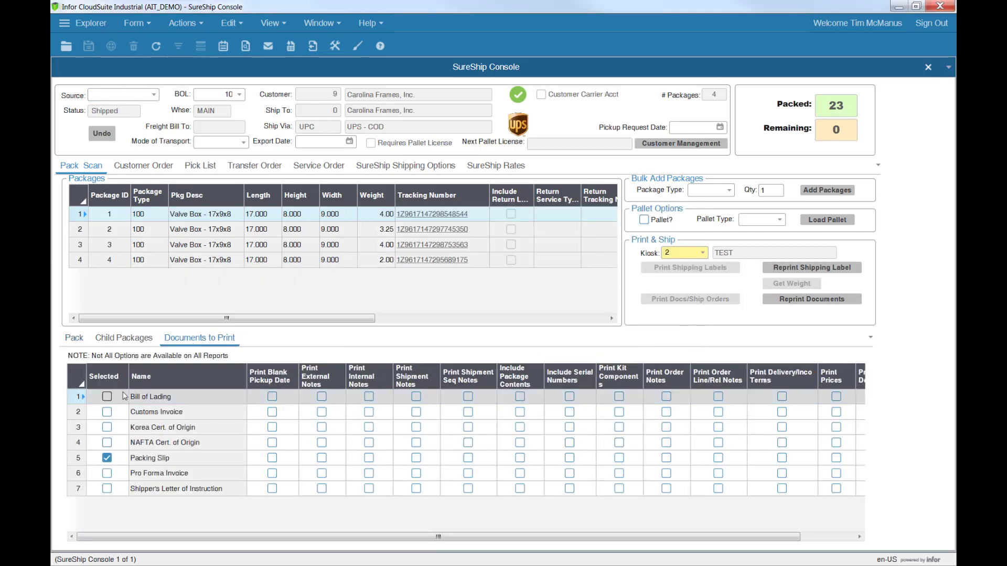
pyautogui.click(107, 412)
pyautogui.click(107, 443)
pyautogui.click(106, 473)
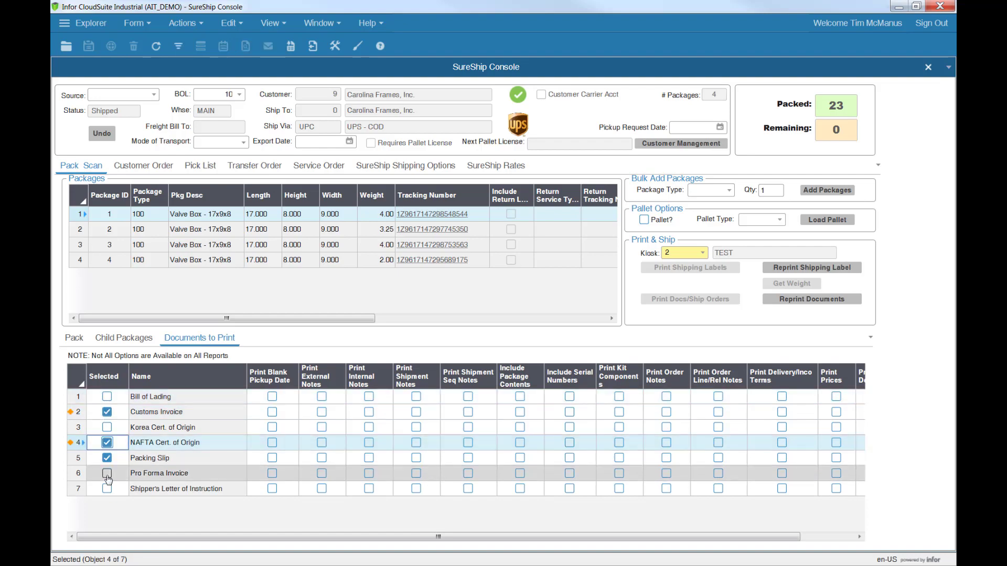
# - Add Shipper's Letter of Instruction, then set Quick Ship to UPS Ground with package type 100
pyautogui.click(106, 489)
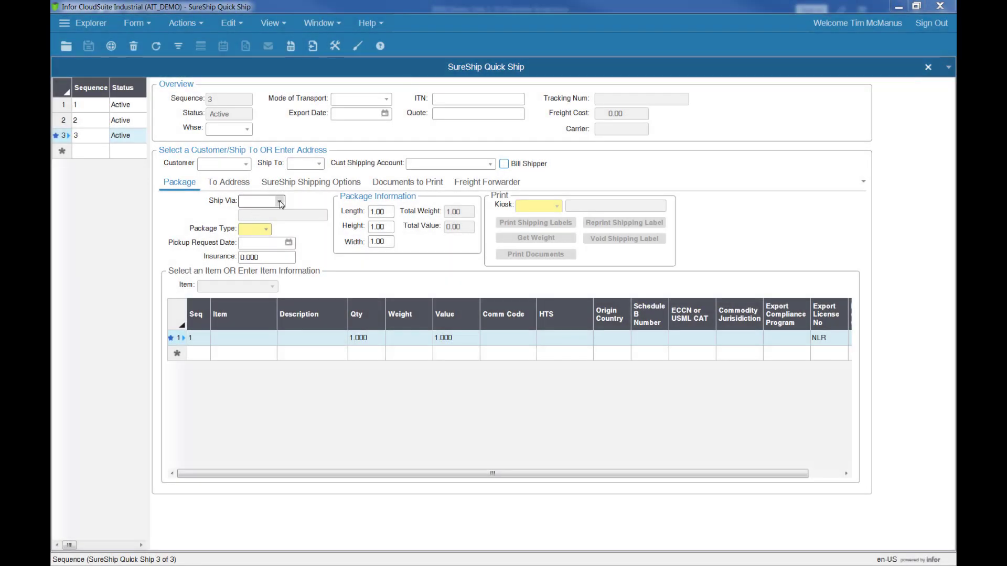
pyautogui.click(280, 202)
pyautogui.click(273, 260)
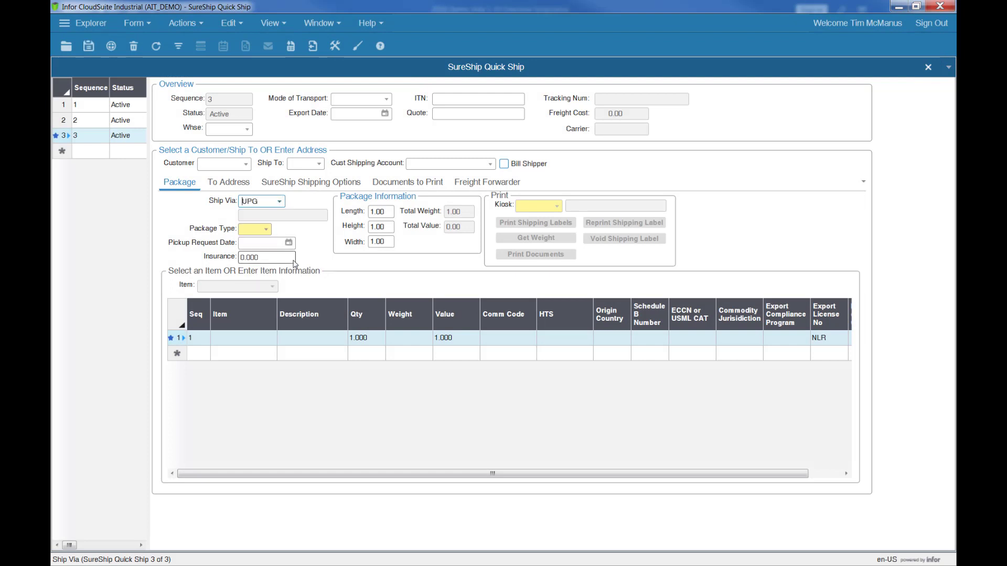
pyautogui.click(266, 229)
pyautogui.click(269, 239)
# - Enter item Present, description 'Big Present', quantity 1, weight 15, value 100
pyautogui.click(251, 341)
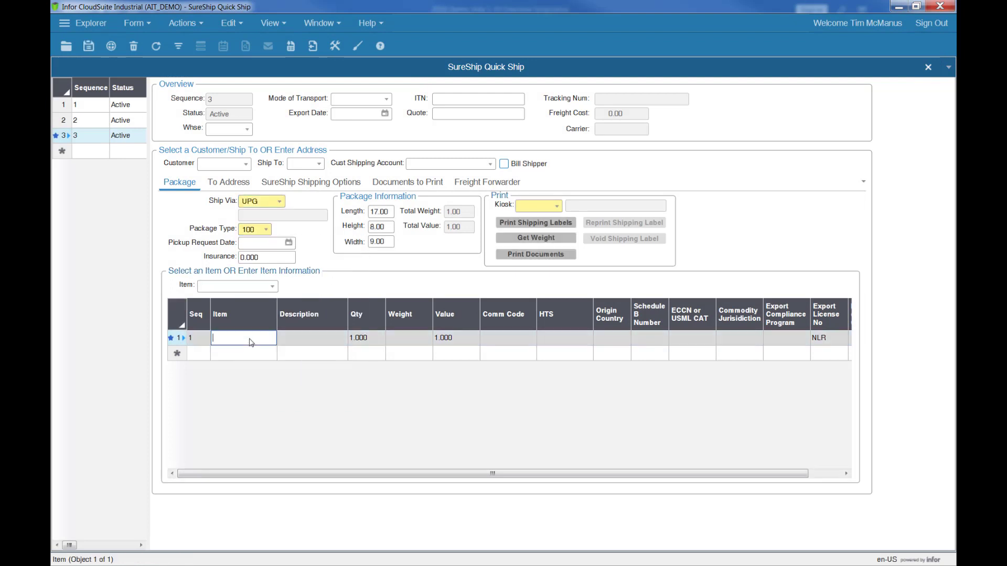
pyautogui.write('Present')
pyautogui.press('Tab')
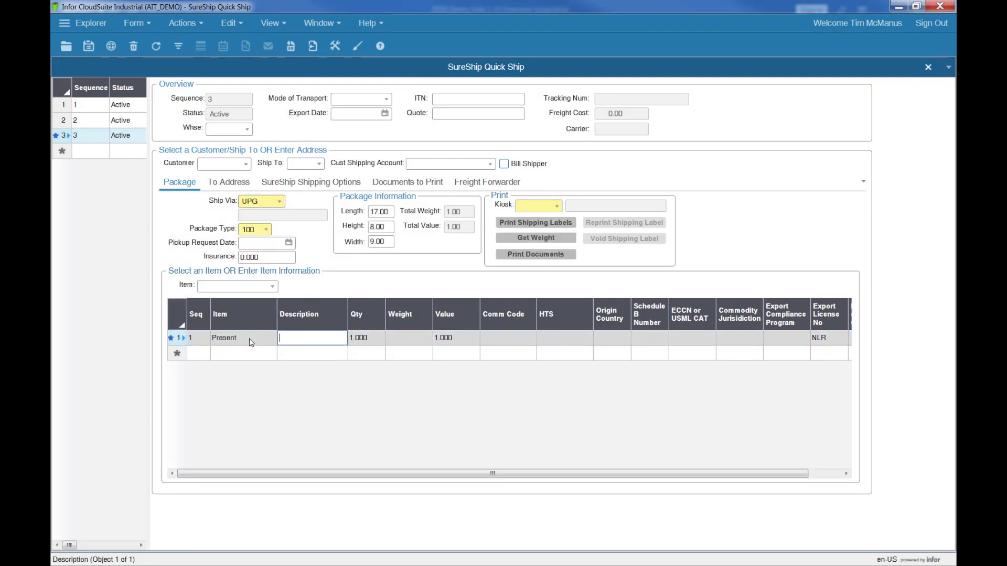
pyautogui.write('Big Present')
pyautogui.press('Tab')
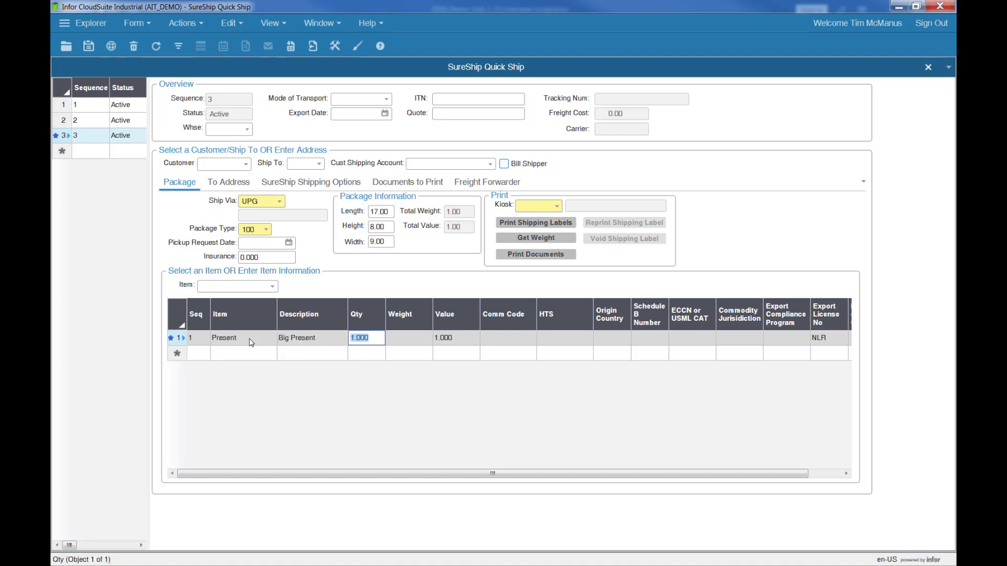
pyautogui.press('Tab')
pyautogui.write('15')
pyautogui.press('Tab')
pyautogui.write('100')
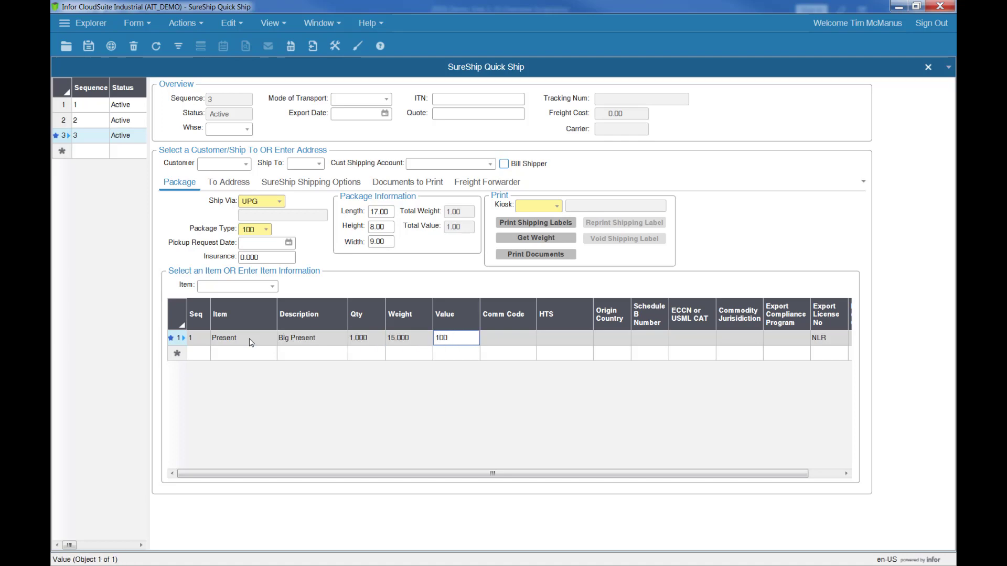
pyautogui.press('Tab')
pyautogui.click(231, 184)
# - Fill in the ship-to attention, street, city, state and postal code, then view the documents to print
pyautogui.click(273, 205)
pyautogui.write('Any Addre')
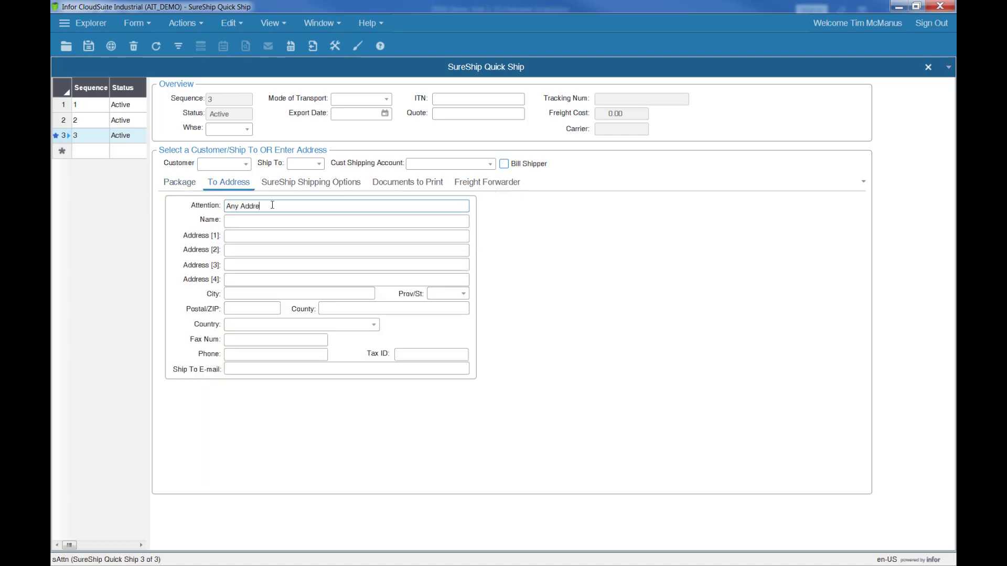
pyautogui.write('ss')
pyautogui.press('Tab')
pyautogui.press('Tab')
pyautogui.write('1313 Moc')
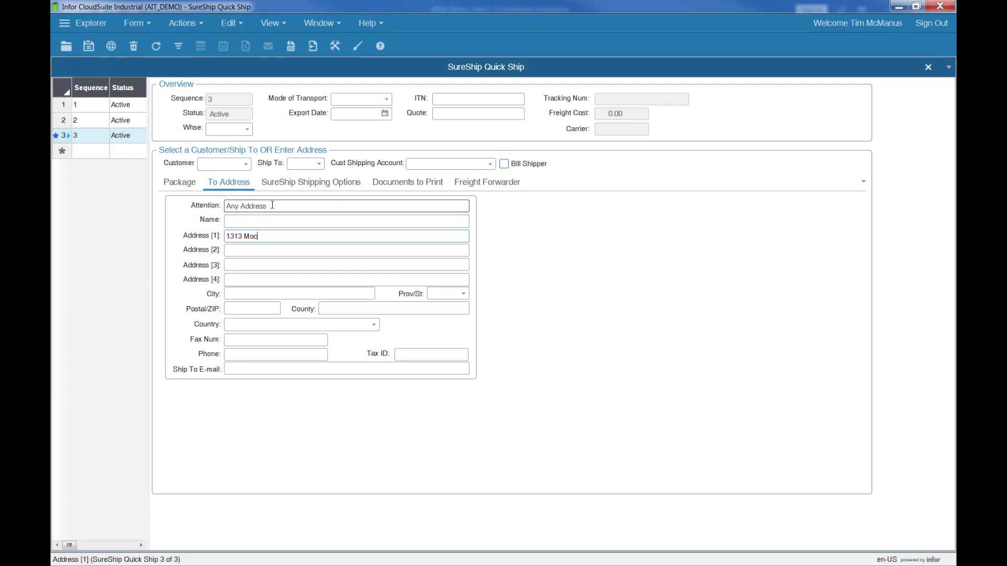
pyautogui.write('kingbird Lame')
pyautogui.click(279, 293)
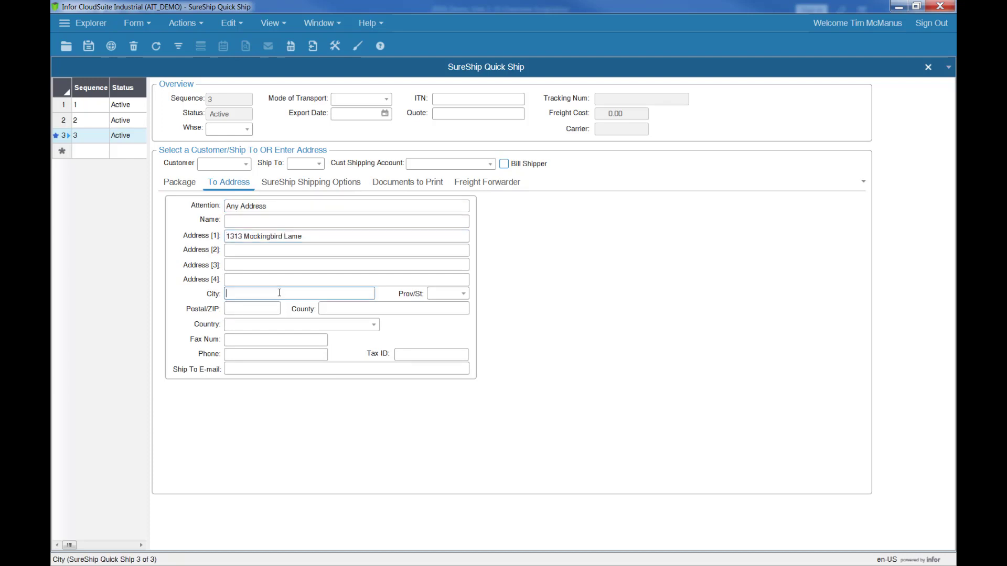
pyautogui.write('AnyTown')
pyautogui.press('Tab')
pyautogui.write('CA')
pyautogui.press('Tab')
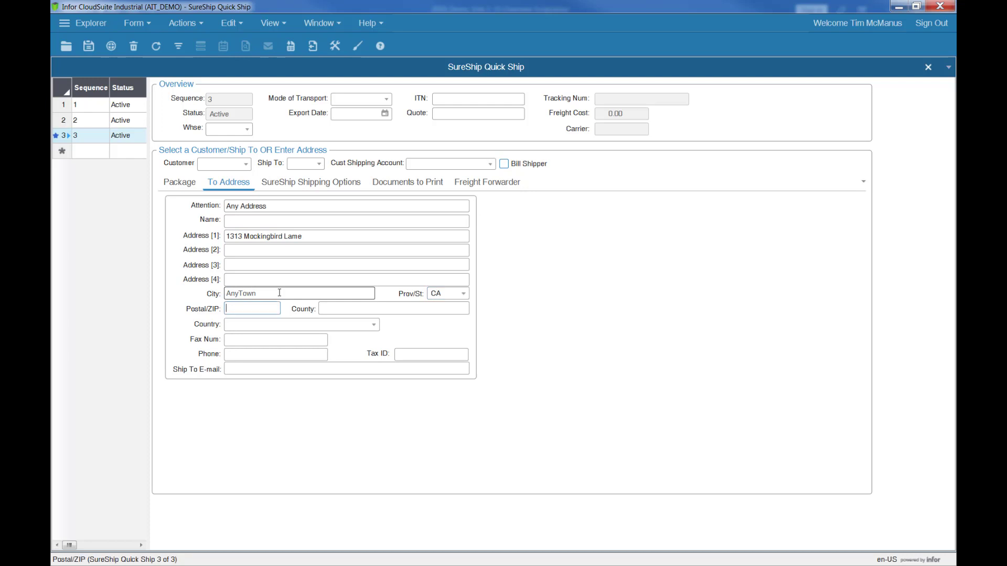
pyautogui.write('95404')
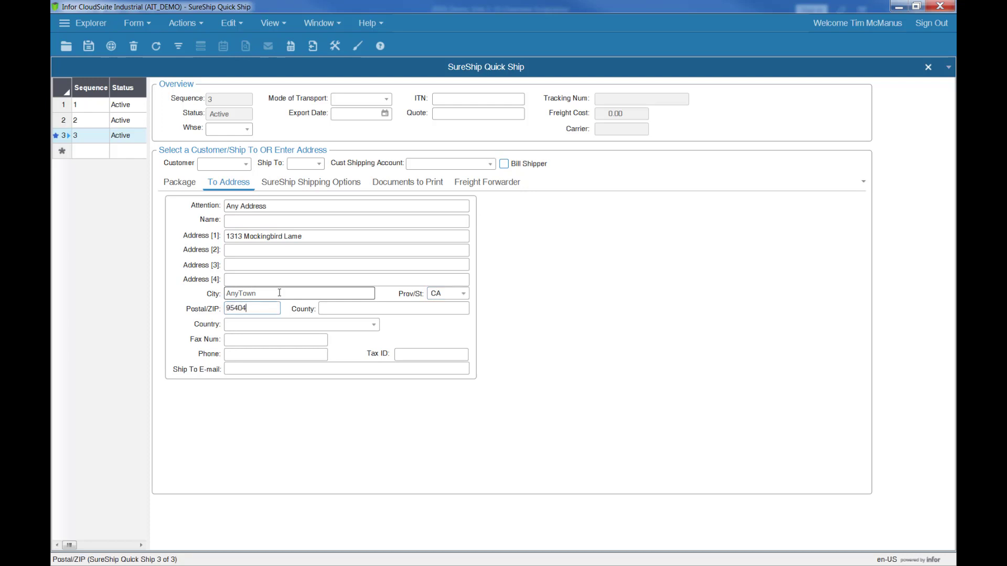
pyautogui.click(313, 184)
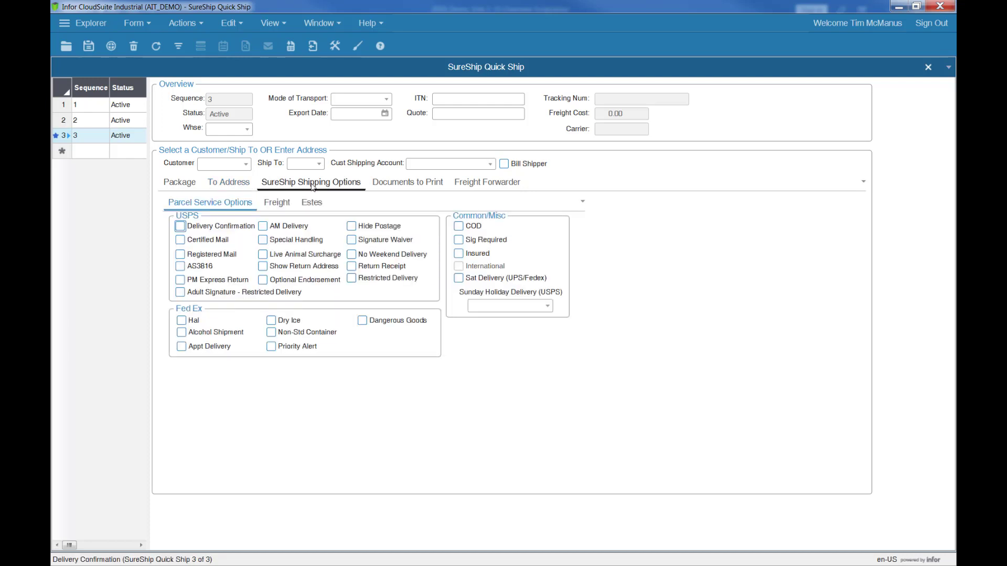
pyautogui.click(405, 187)
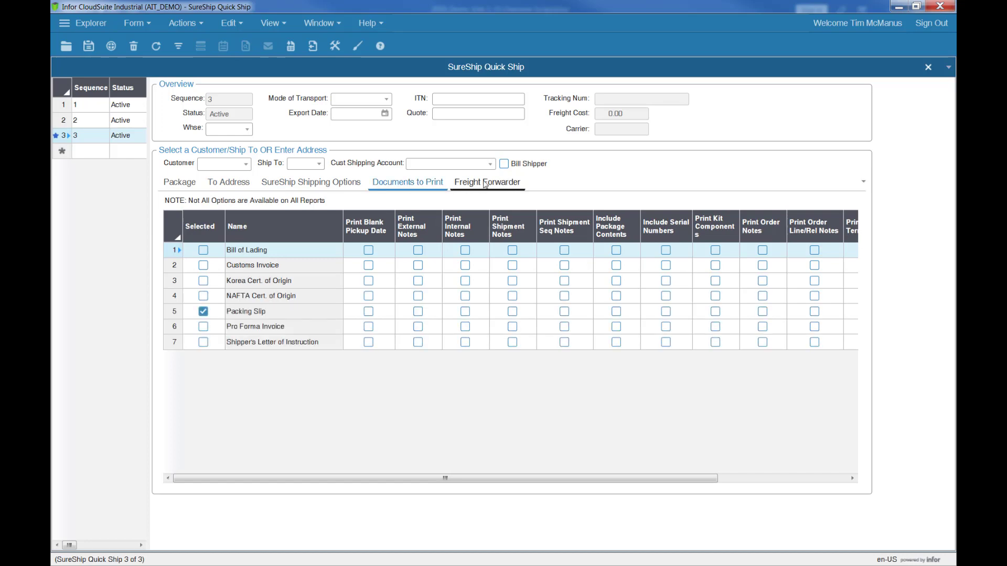